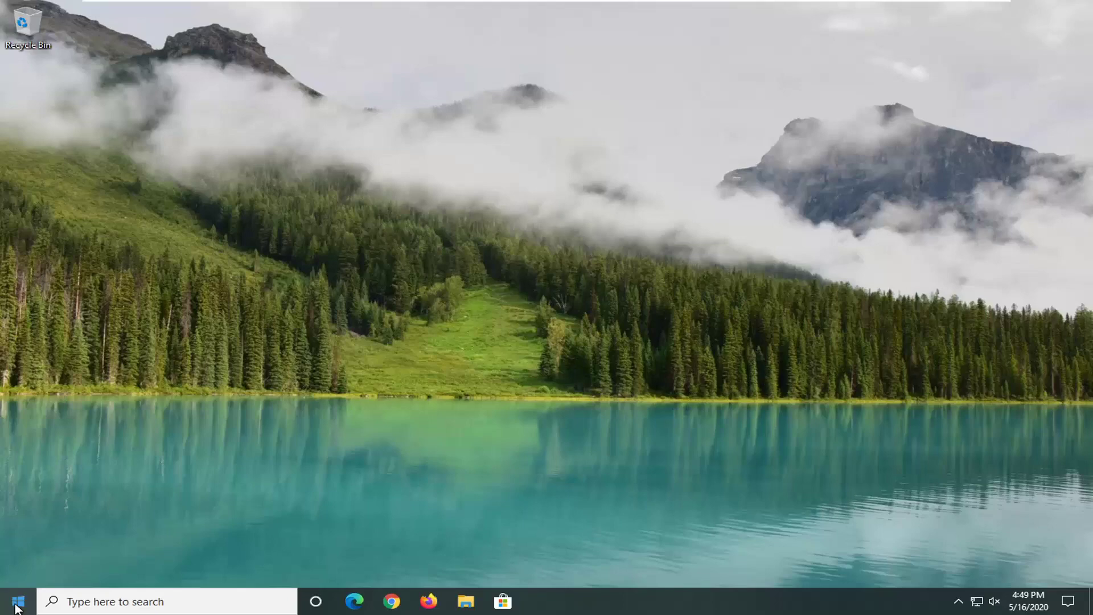
Search the Start menu for 'group policy' so Edit group policy appears as best match.
{"action": "left_click", "coordinate": [17, 601]}
{"action": "type", "text": "gro"}
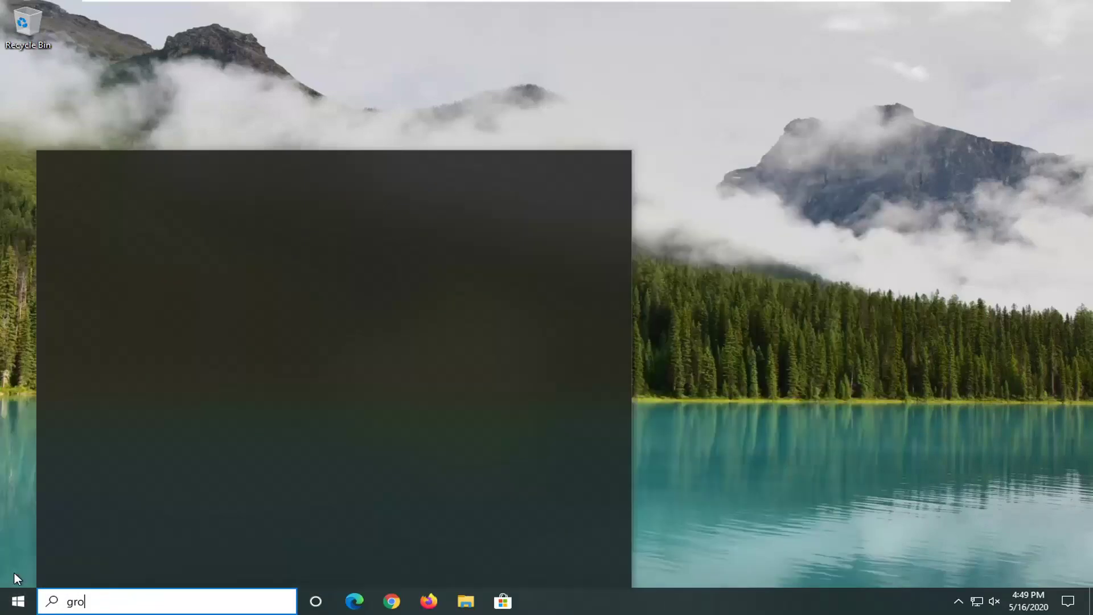
{"action": "type", "text": "up policy"}
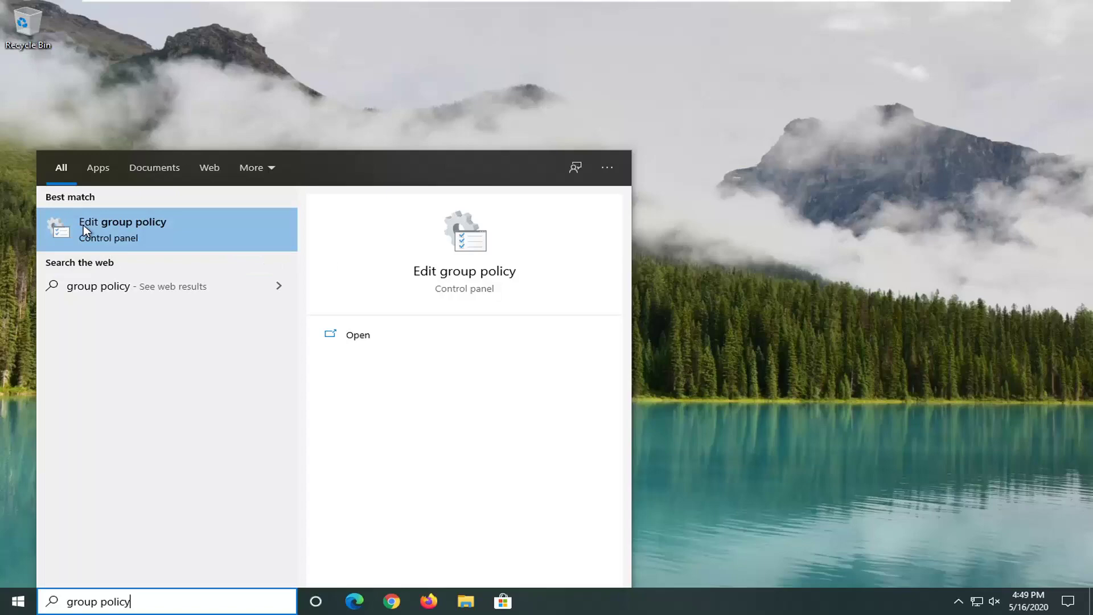
Open Edit group policy, then move and enlarge its window and widen the tree pane.
{"action": "left_click", "coordinate": [120, 231]}
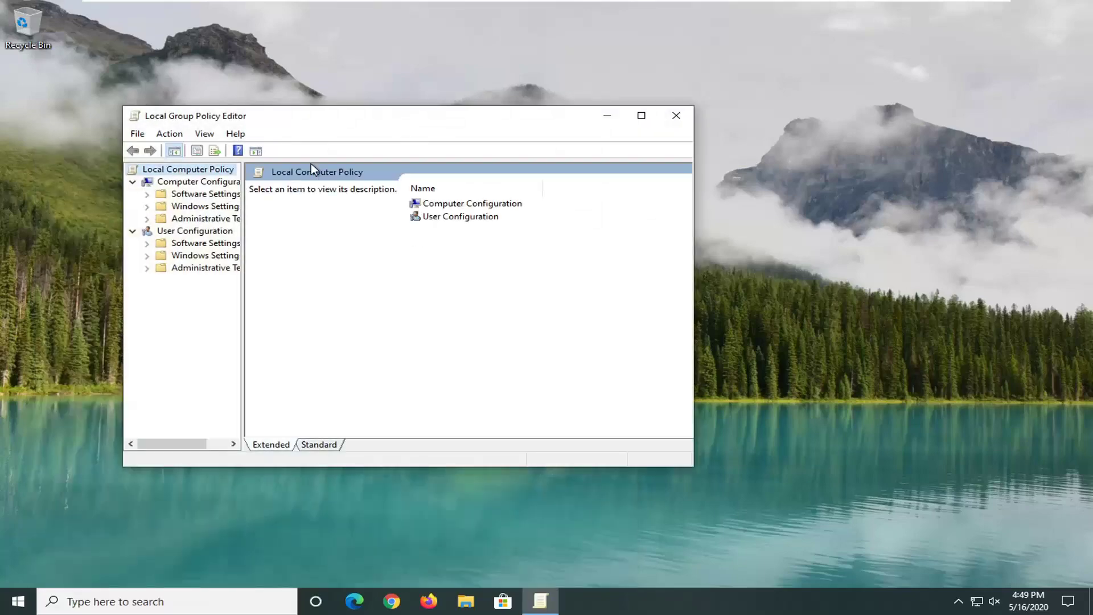
{"action": "left_click_drag", "start_coordinate": [339, 120], "coordinate": [379, 76]}
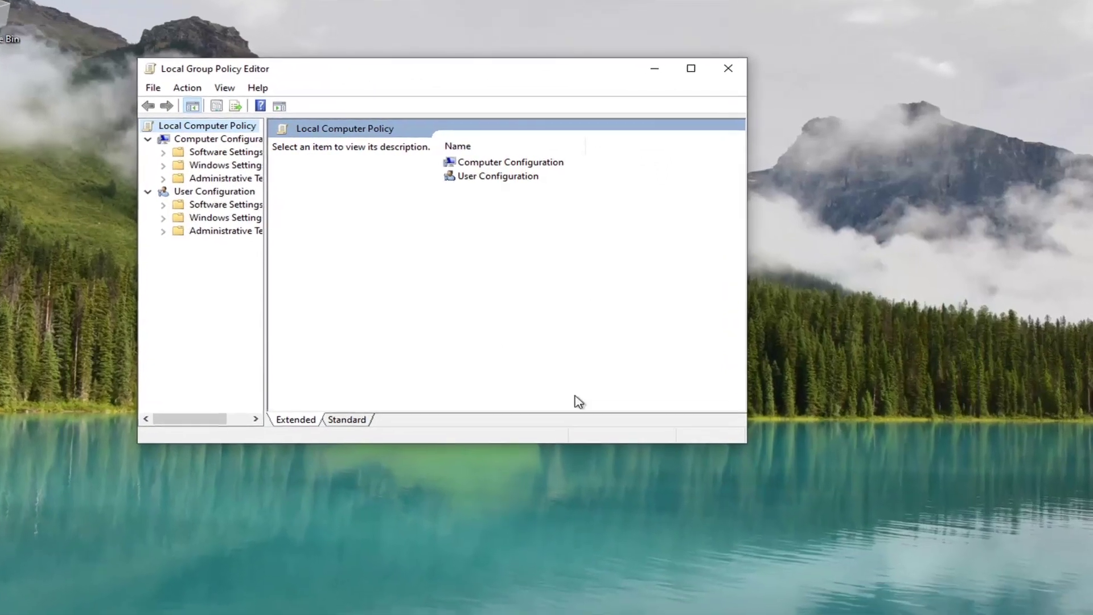
{"action": "left_click_drag", "start_coordinate": [766, 473], "coordinate": [994, 580]}
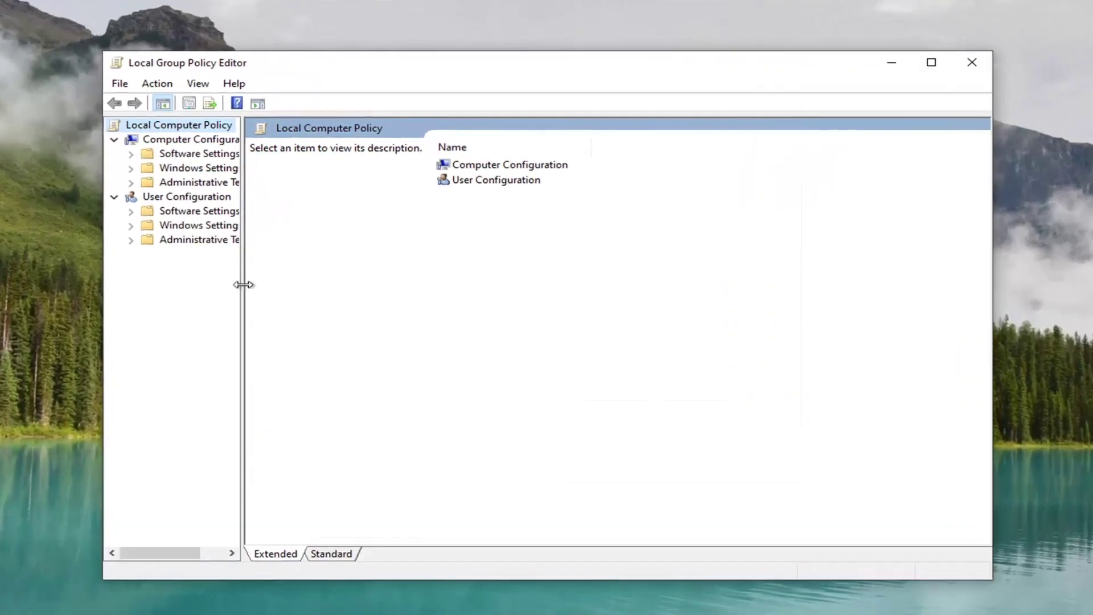
{"action": "left_click_drag", "start_coordinate": [244, 283], "coordinate": [396, 289]}
Collapse User Configuration and show Computer Configuration's folders.
{"action": "left_click", "coordinate": [173, 197]}
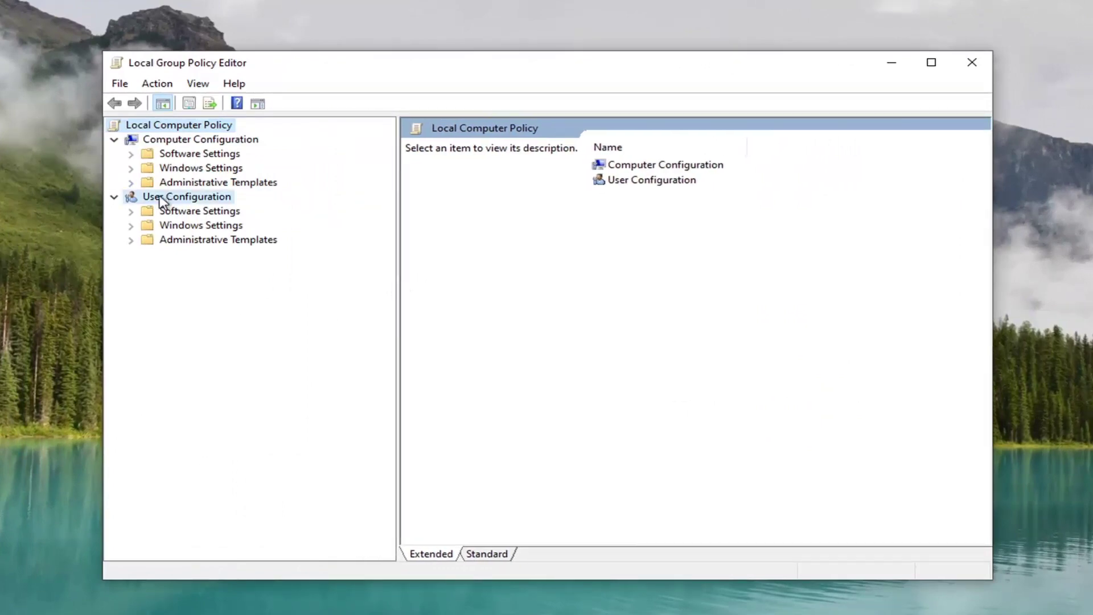
{"action": "left_click", "coordinate": [115, 197]}
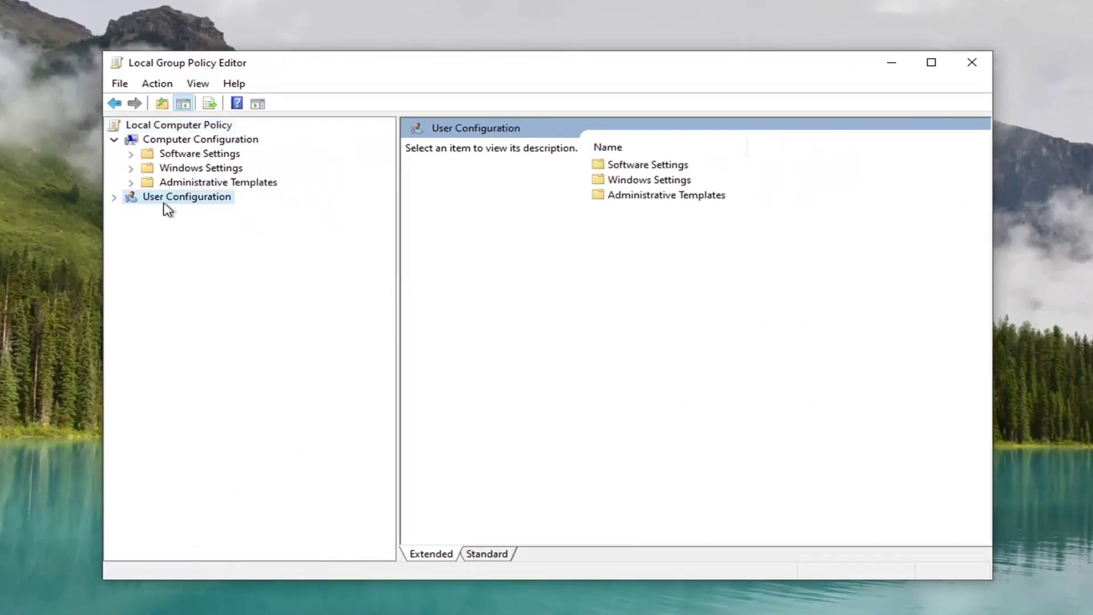
{"action": "left_click", "coordinate": [172, 142]}
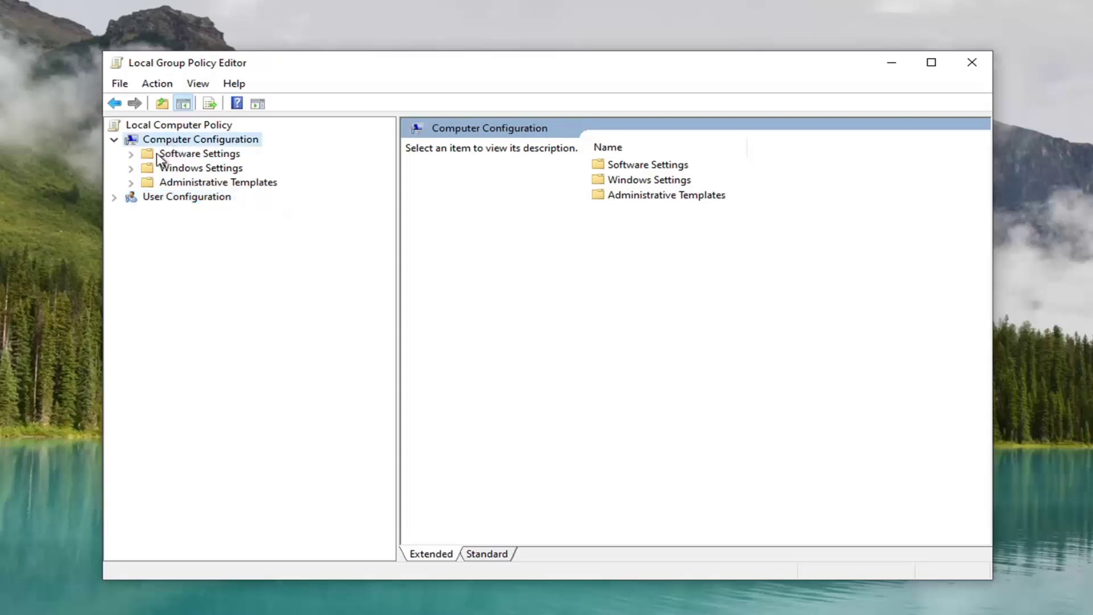
Go to Administrative Templates > Windows Components > Remote Desktop Services > Remote Desktop Session Host.
{"action": "double_click", "coordinate": [174, 186]}
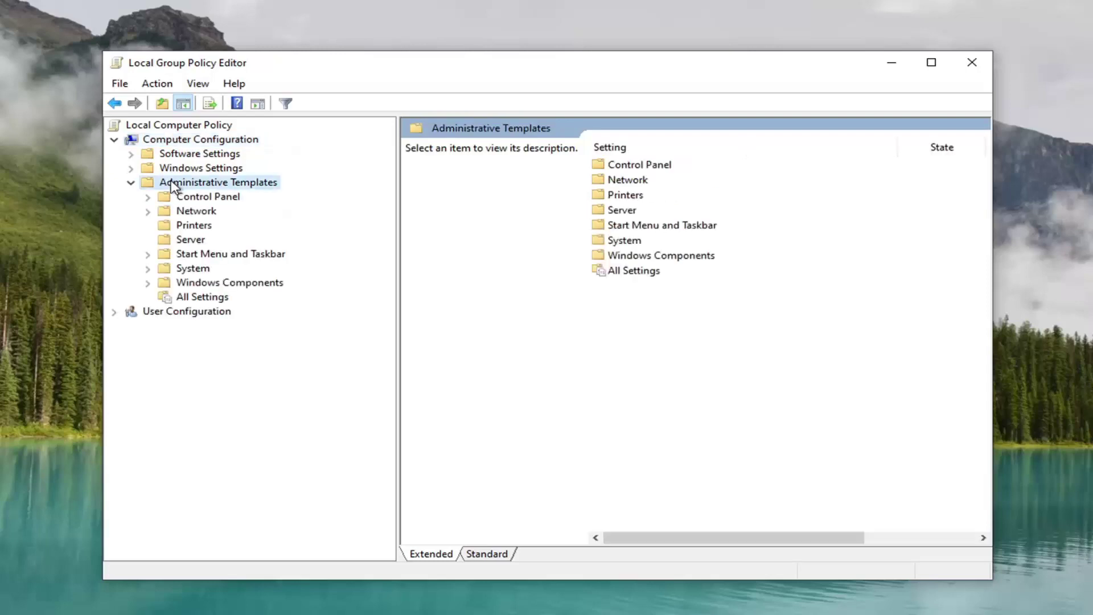
{"action": "double_click", "coordinate": [193, 283]}
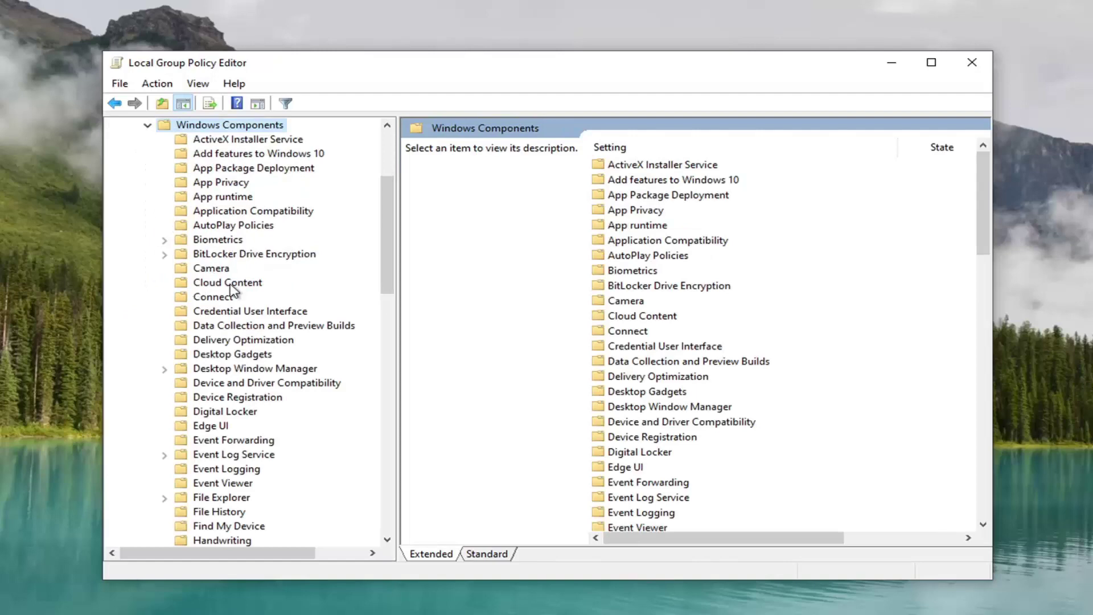
{"action": "scroll", "coordinate": [236, 288], "scroll_direction": "down", "scroll_amount": 1}
{"action": "scroll", "coordinate": [236, 288], "scroll_direction": "down", "scroll_amount": 11}
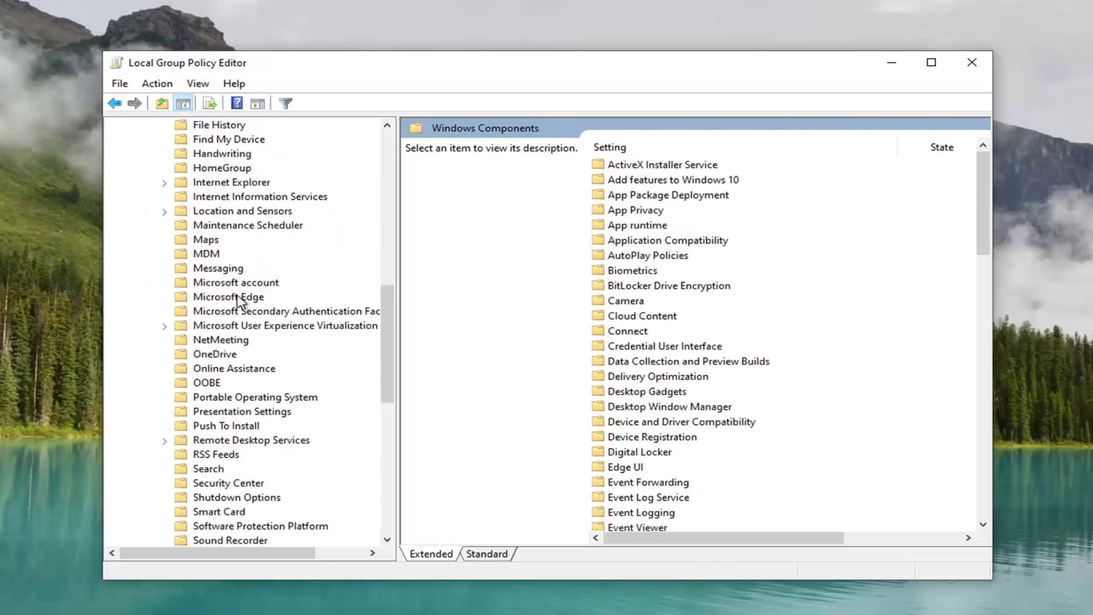
{"action": "left_click", "coordinate": [237, 312]}
{"action": "double_click", "coordinate": [231, 311]}
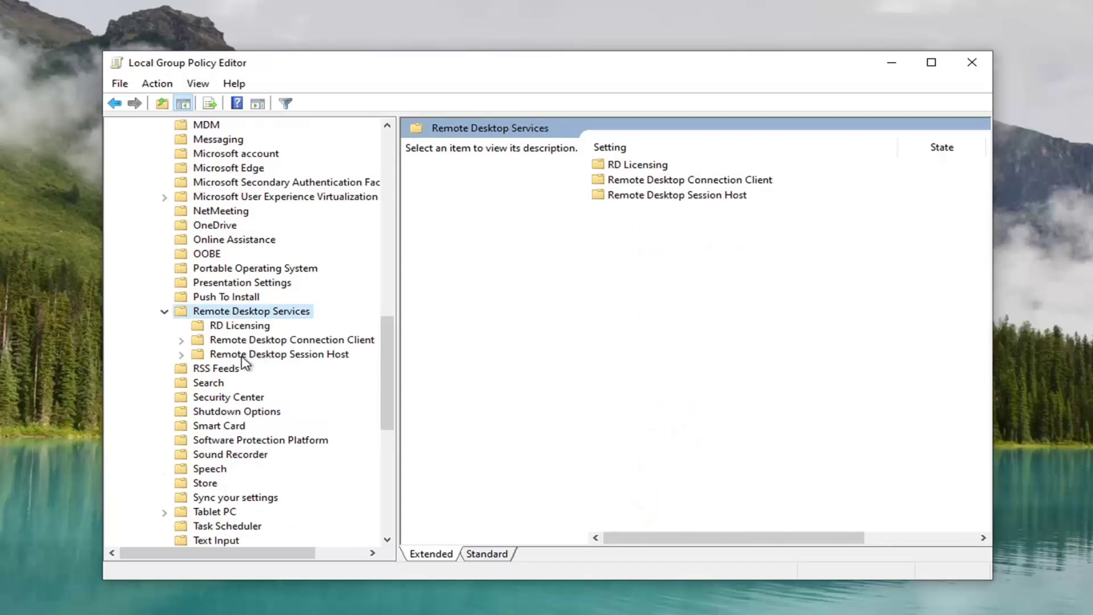
{"action": "left_click", "coordinate": [292, 356]}
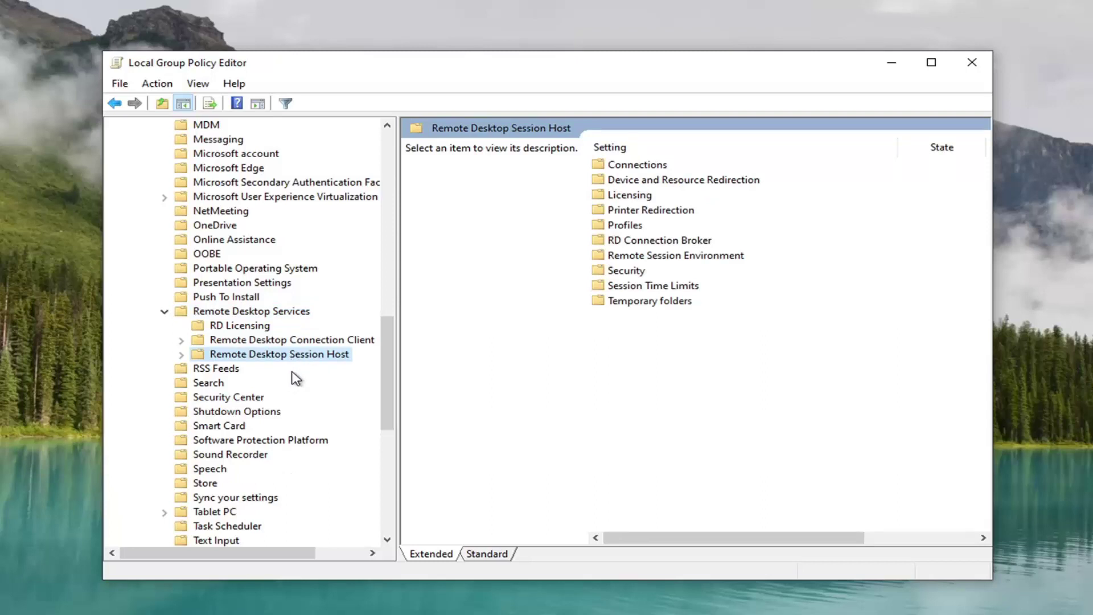
Open Remote Session Environment and select the 'Use WDDM graphics display driver for Remote Desktop Connections' policy.
{"action": "double_click", "coordinate": [687, 259]}
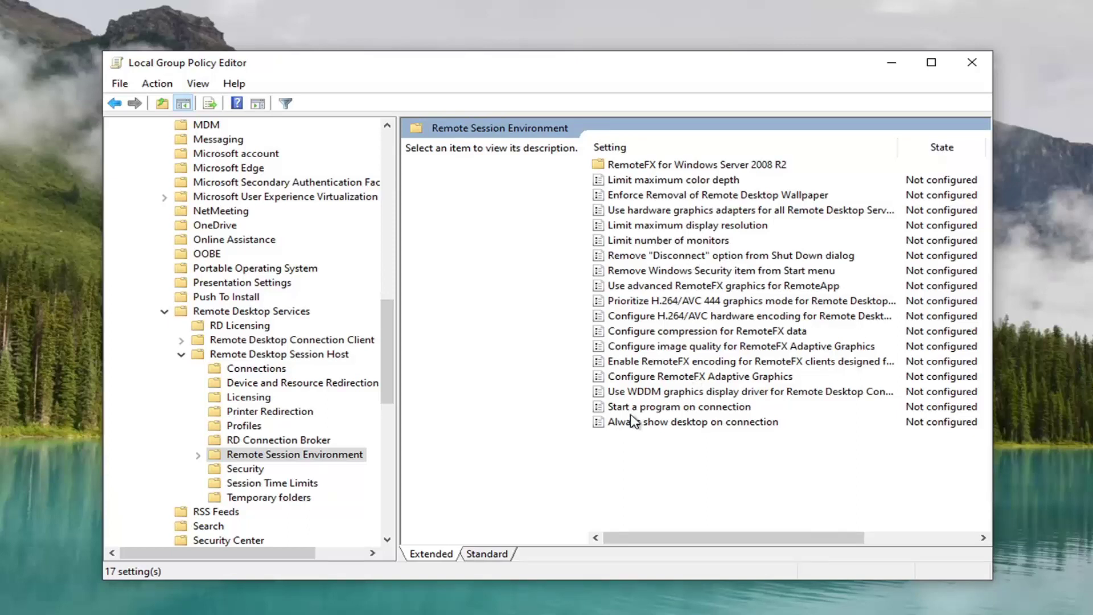
{"action": "left_click", "coordinate": [660, 393]}
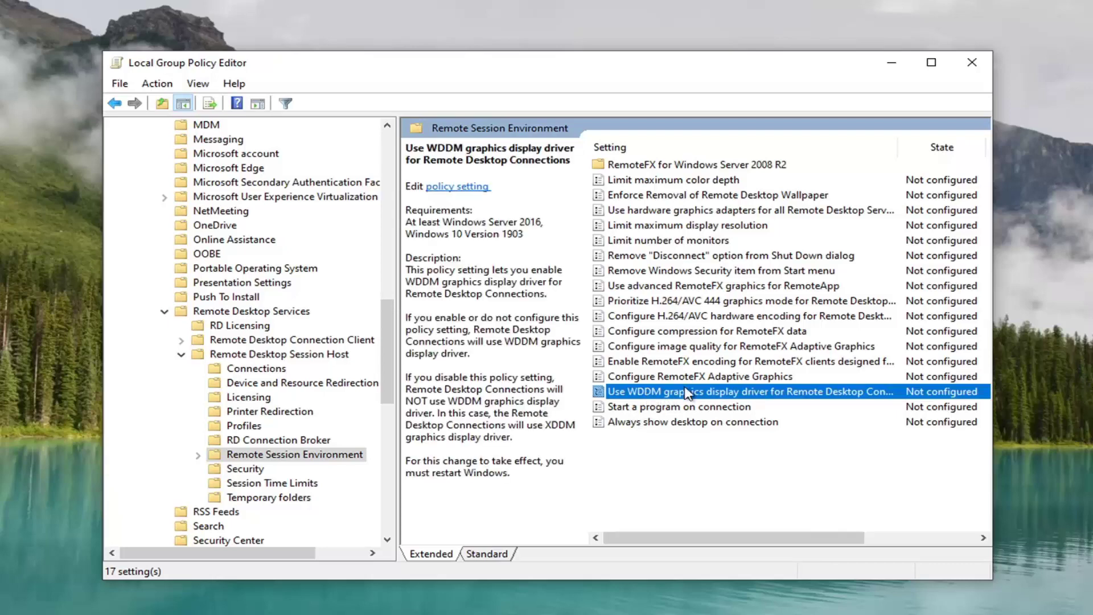
Set 'Use WDDM graphics display driver for Remote Desktop Connections' to Disabled and apply it.
{"action": "double_click", "coordinate": [692, 393]}
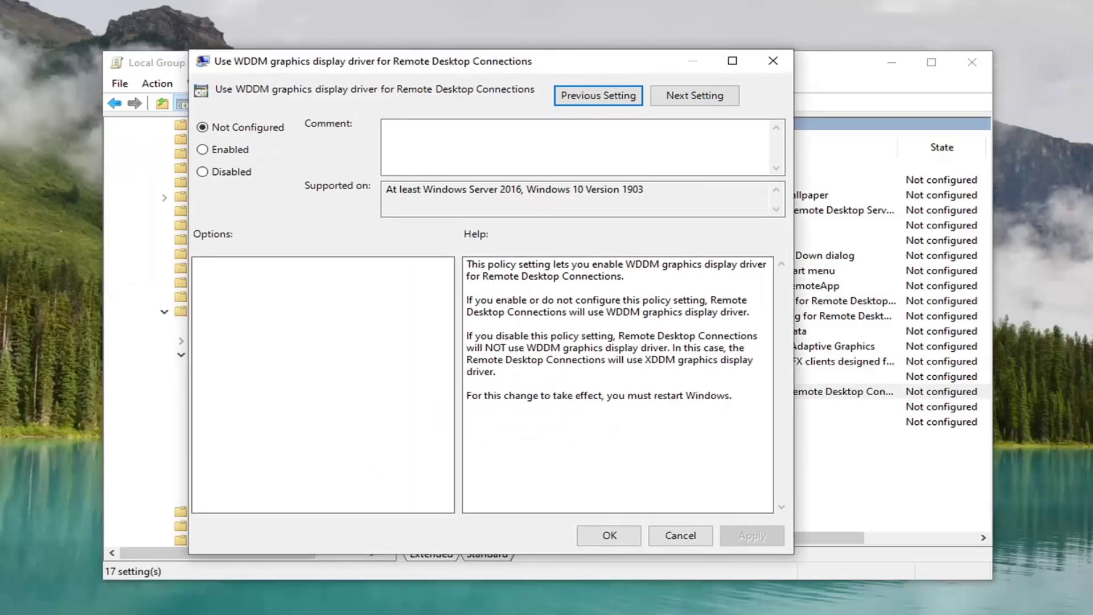
{"action": "left_click", "coordinate": [257, 173]}
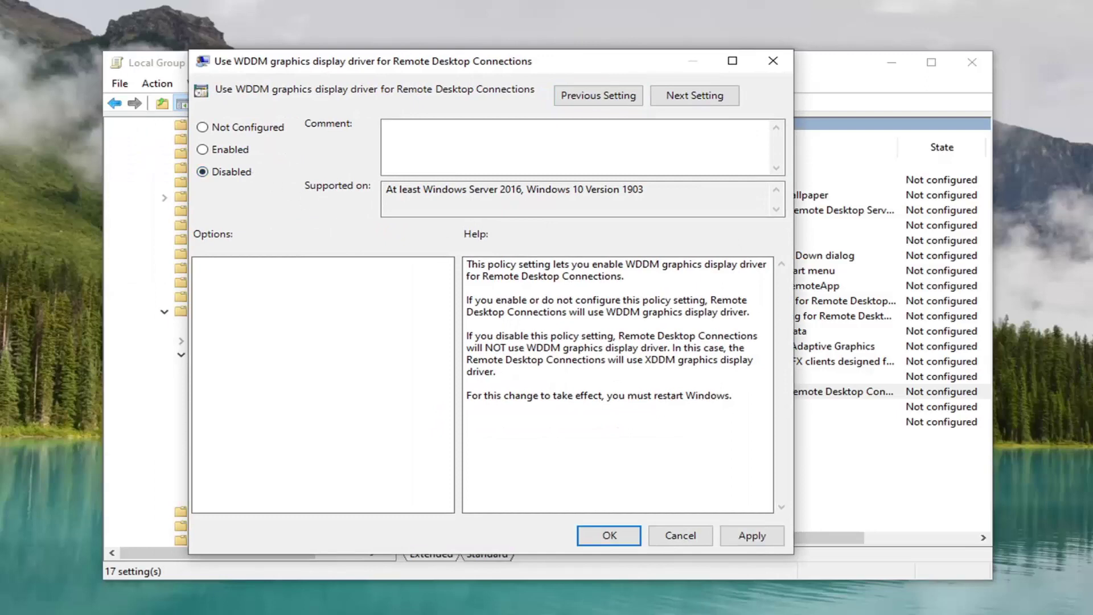
{"action": "left_click", "coordinate": [751, 535]}
{"action": "left_click", "coordinate": [609, 535]}
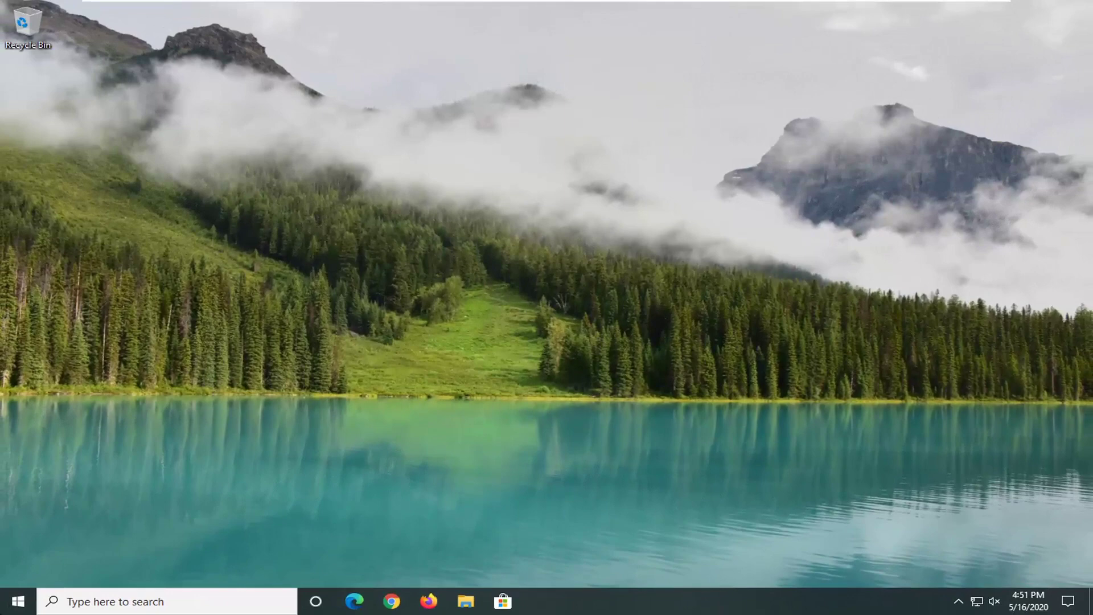
Search the Start menu for 'device manager' and open Device Manager.
{"action": "left_click", "coordinate": [18, 601]}
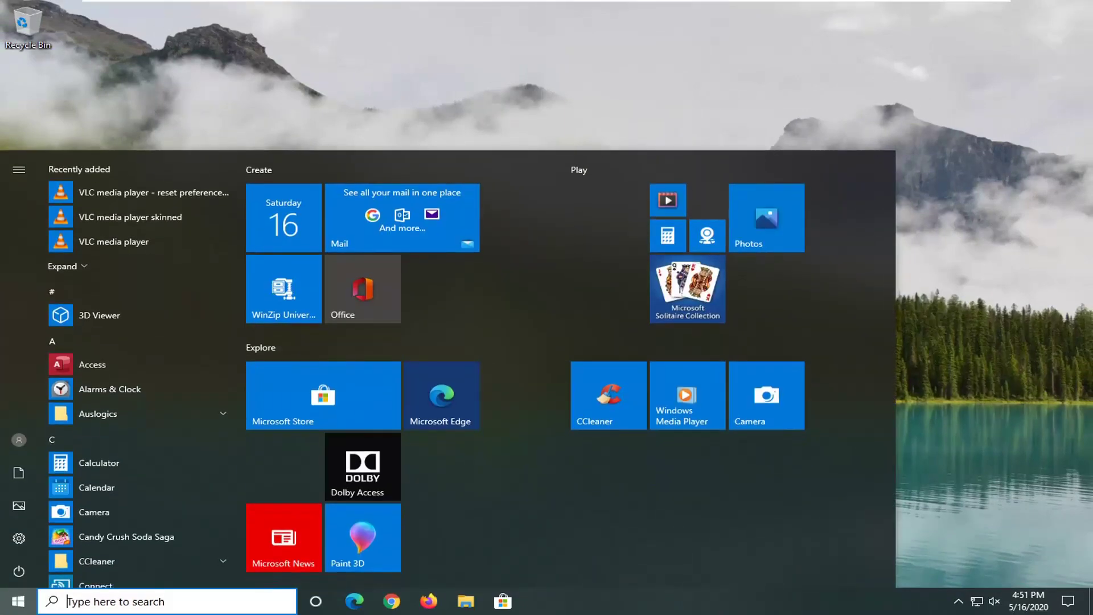
{"action": "type", "text": "dei"}
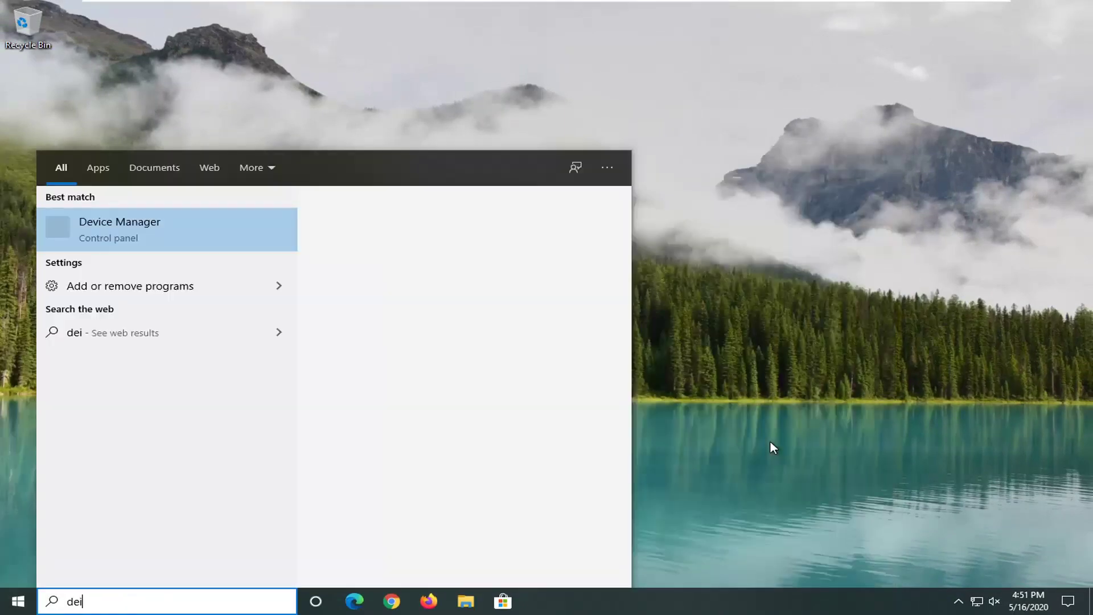
{"action": "key", "text": "BackSpace"}
{"action": "type", "text": "vice manager"}
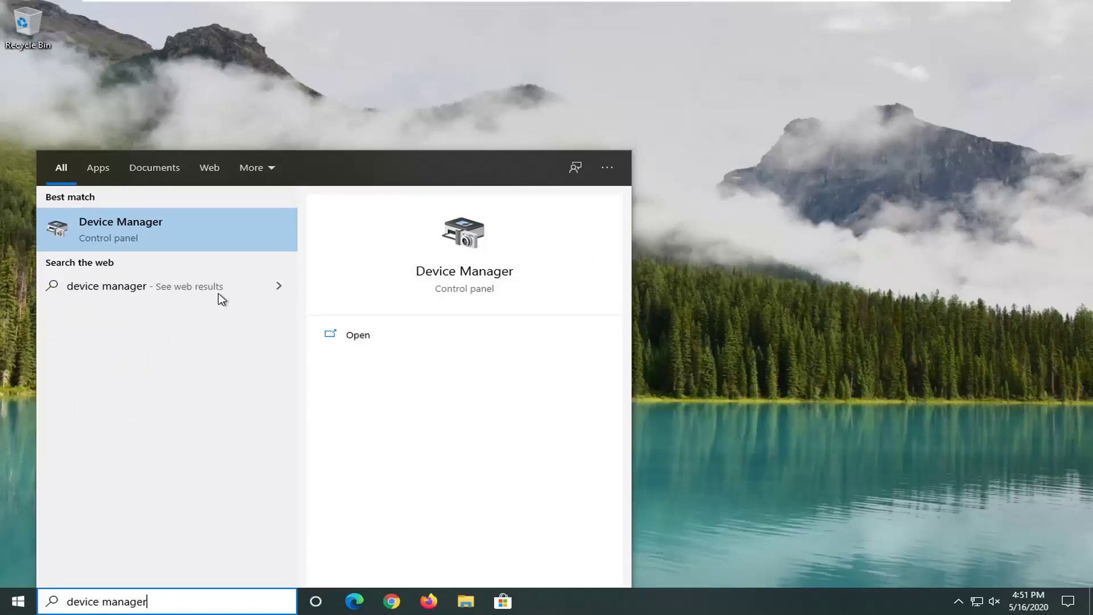
{"action": "left_click", "coordinate": [129, 236]}
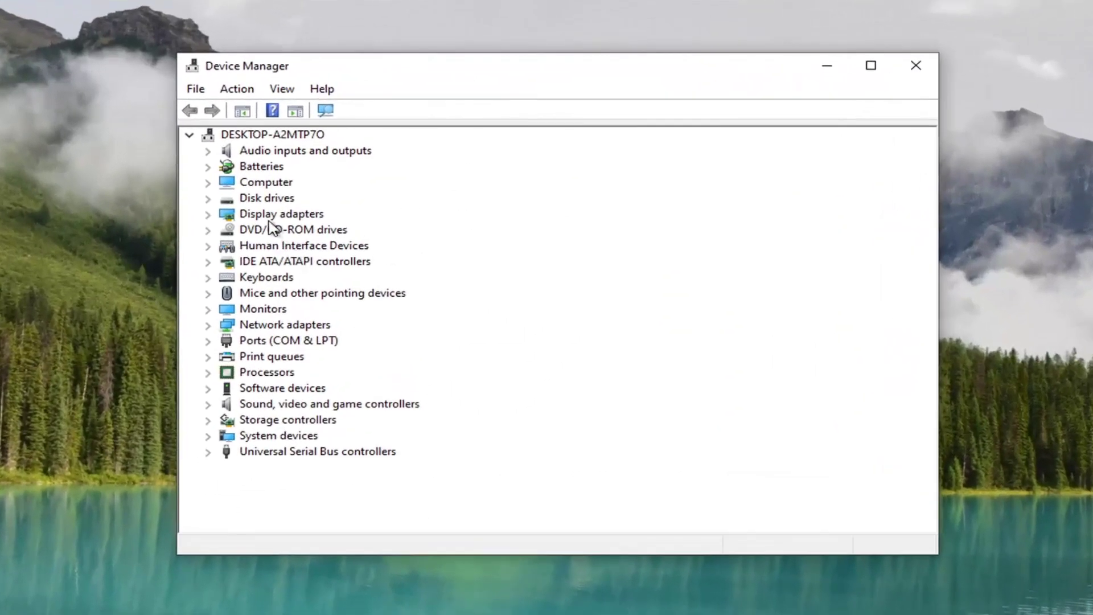
Expand Display adapters and select the VMware SVGA 3D adapter.
{"action": "left_click", "coordinate": [269, 216]}
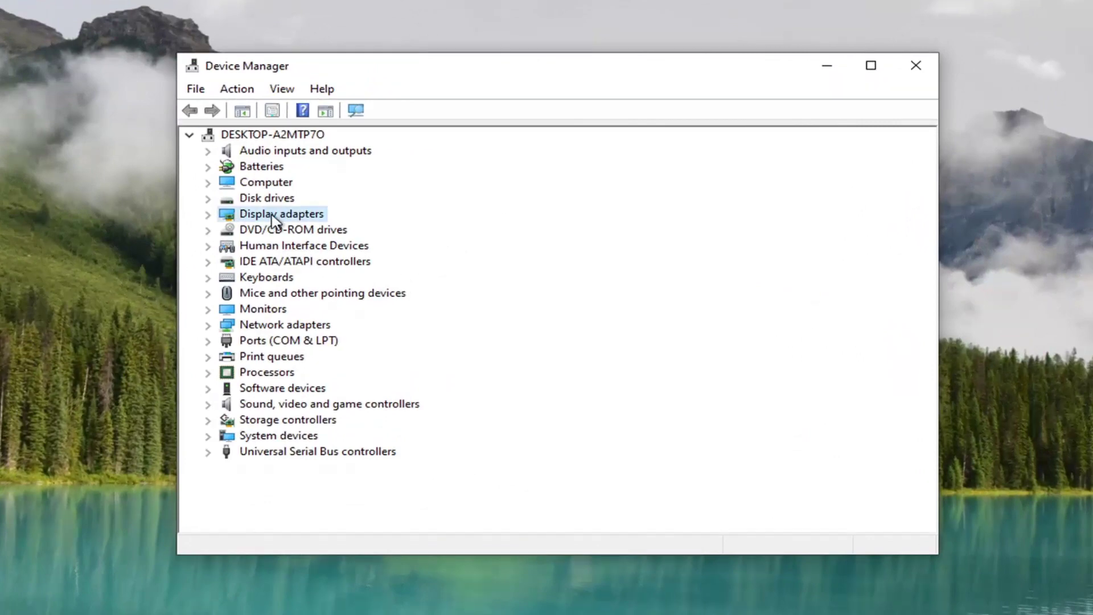
{"action": "double_click", "coordinate": [270, 215]}
{"action": "left_click", "coordinate": [274, 230]}
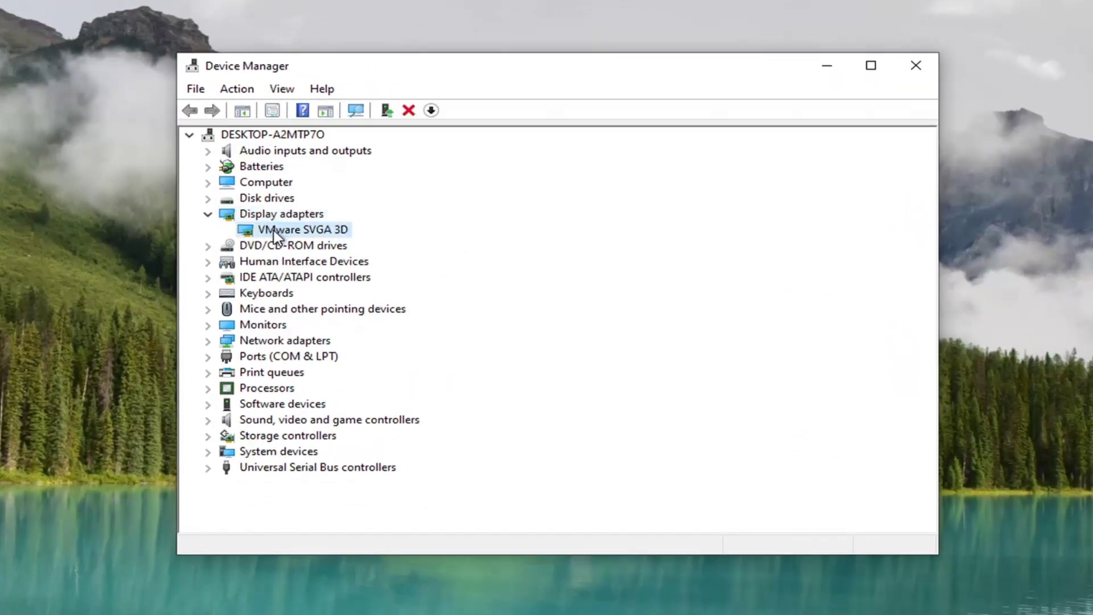
Reinstall the VMware SVGA 3D driver by picking it from the compatible drivers list on the computer.
{"action": "right_click", "coordinate": [284, 230]}
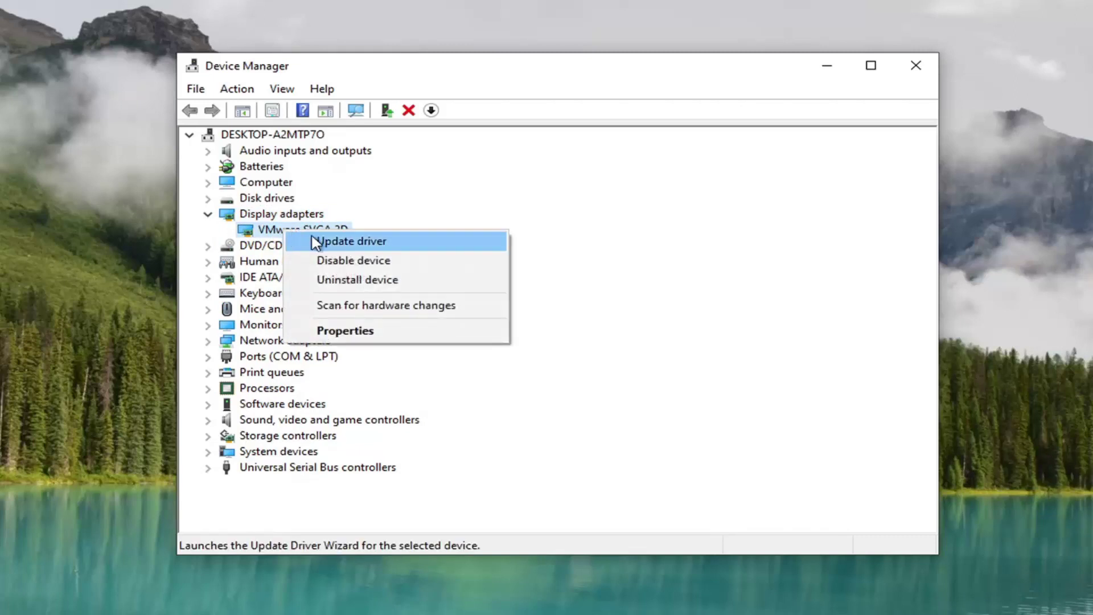
{"action": "left_click", "coordinate": [336, 242]}
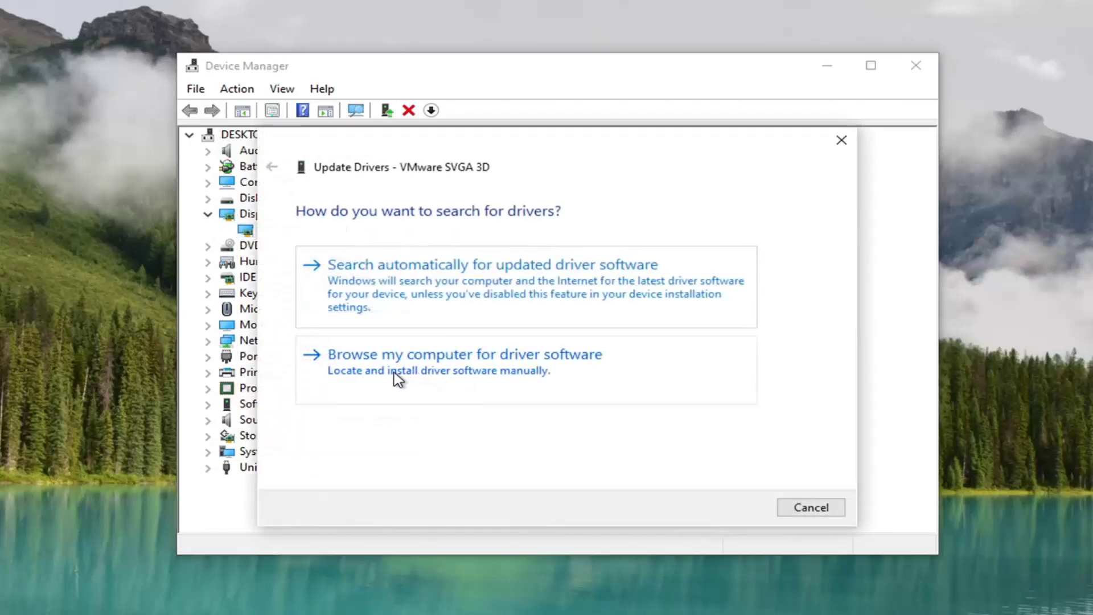
{"action": "left_click", "coordinate": [458, 369]}
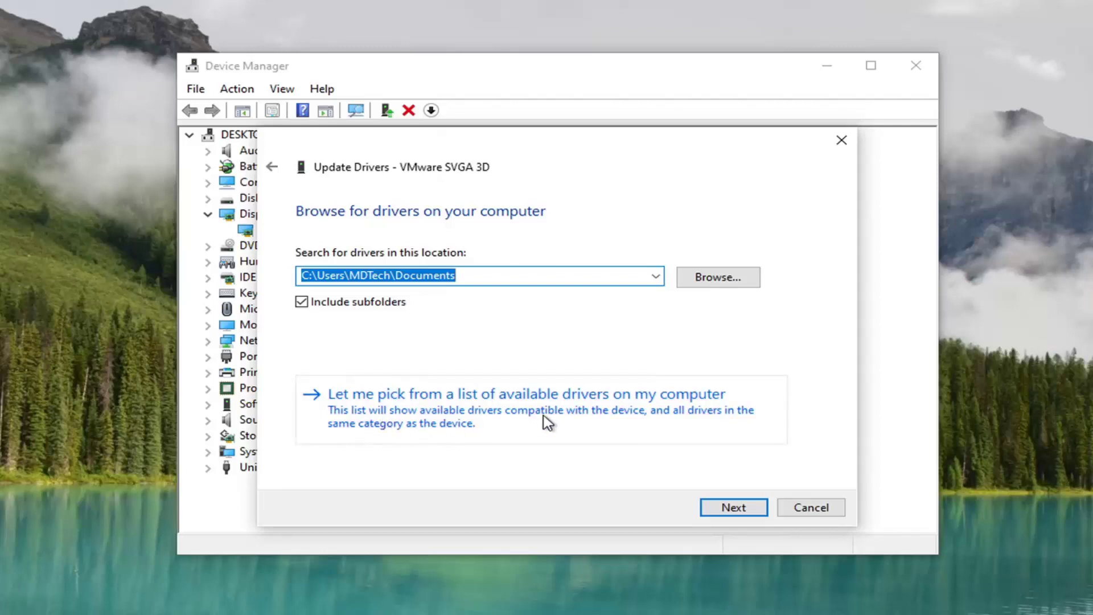
{"action": "left_click", "coordinate": [638, 420]}
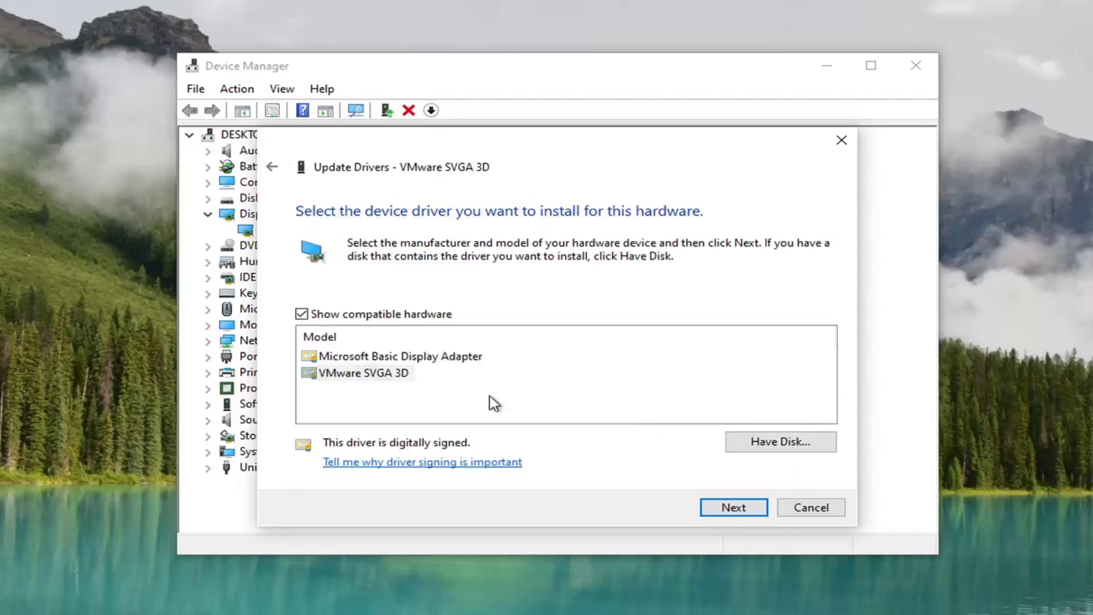
{"action": "left_click", "coordinate": [363, 358]}
{"action": "left_click", "coordinate": [362, 373]}
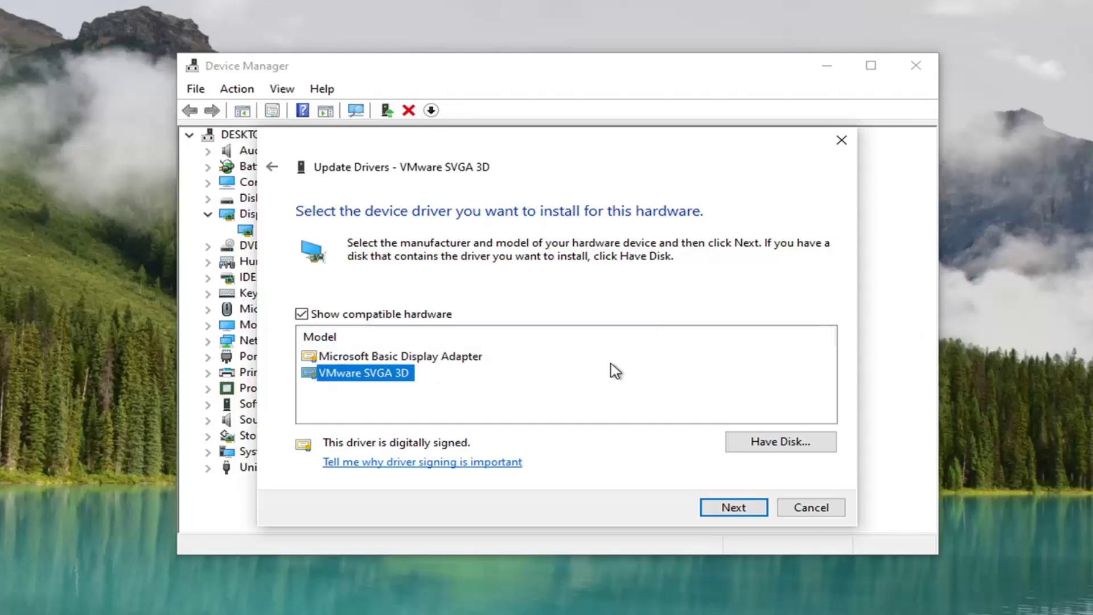
{"action": "left_click", "coordinate": [724, 507]}
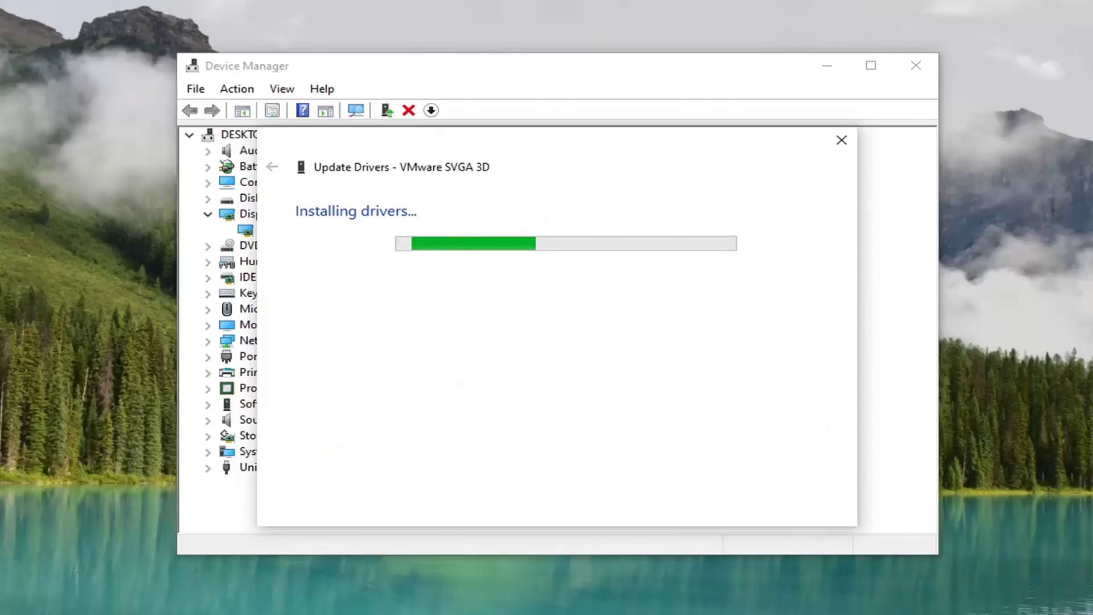